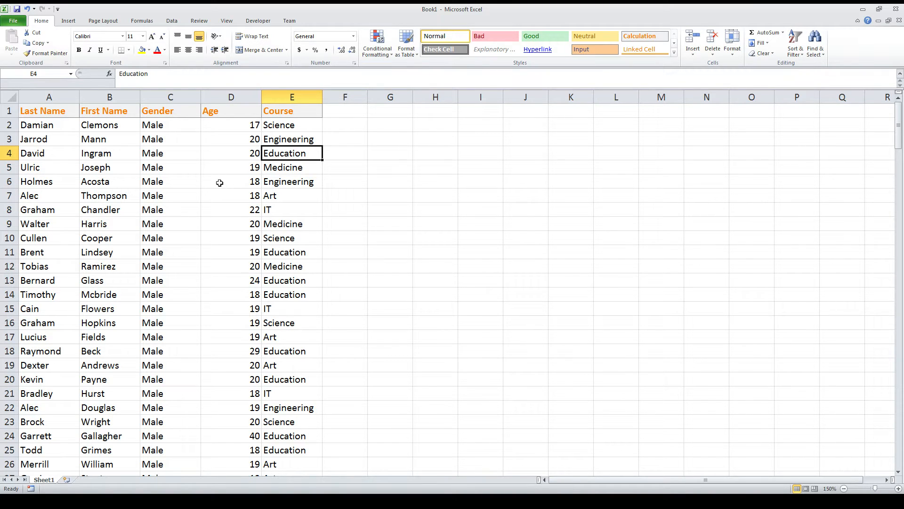
# Look through the student table's columns, from Last Name to Course, and its rows
pyautogui.click(112, 150)
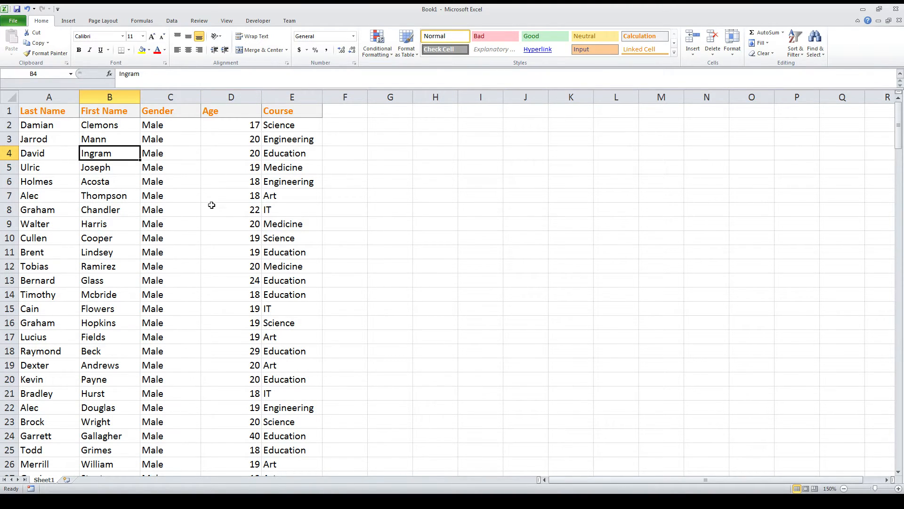
pyautogui.scroll(-3, 211, 205)
pyautogui.scroll(3, 244, 210)
pyautogui.scroll(-4, 50, 204)
pyautogui.scroll(4, 47, 198)
pyautogui.click(274, 107)
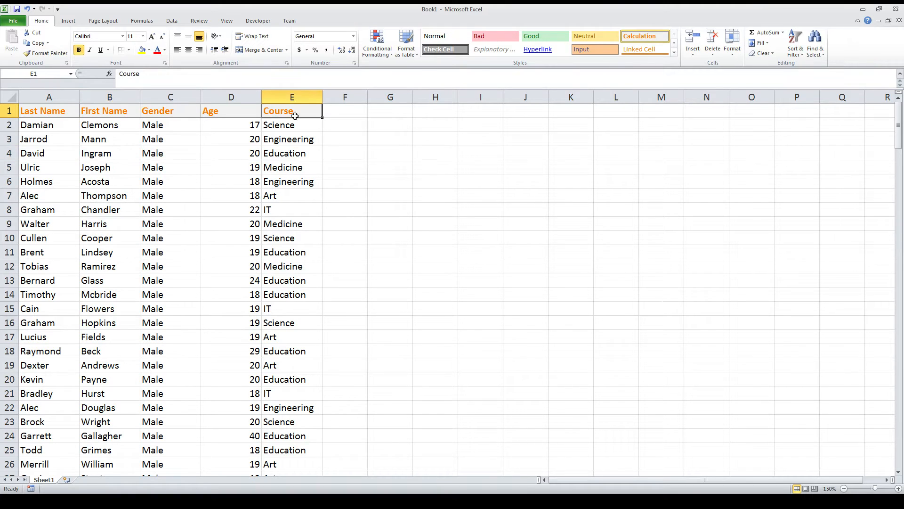
pyautogui.click(307, 139)
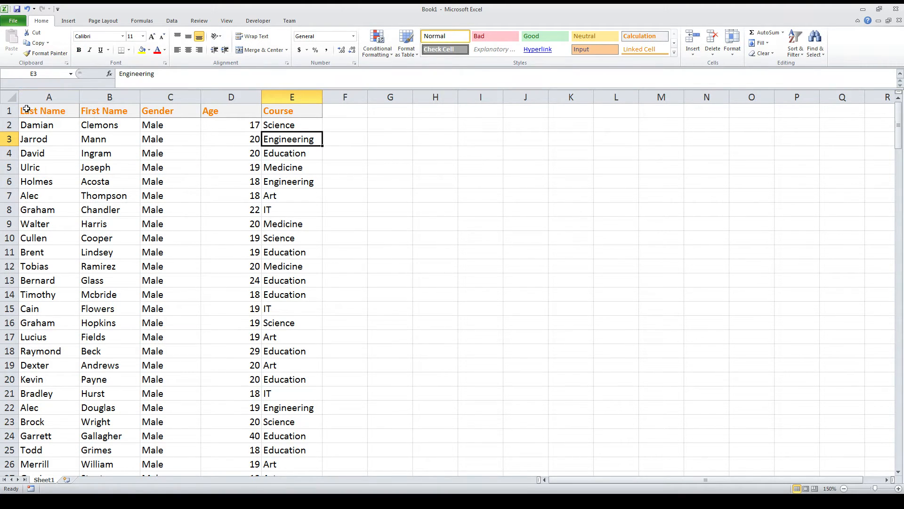
pyautogui.click(94, 104)
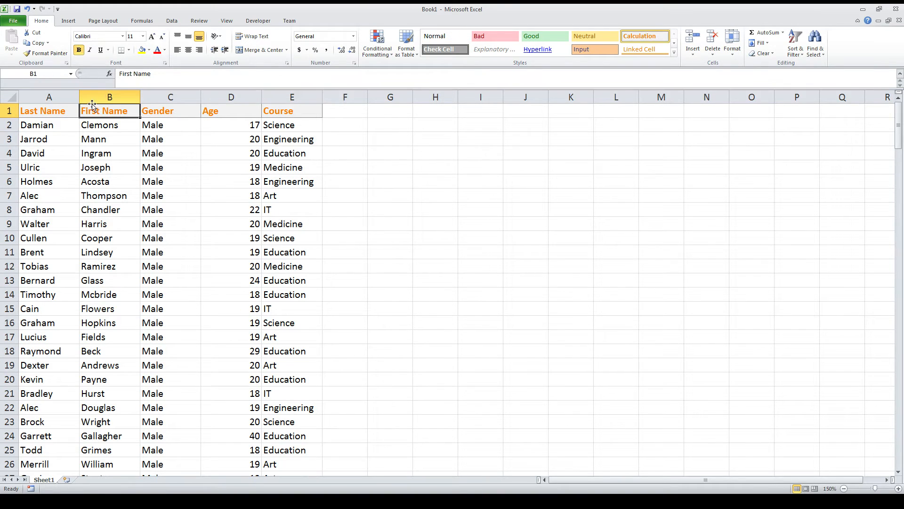
pyautogui.click(13, 112)
pyautogui.click(112, 123)
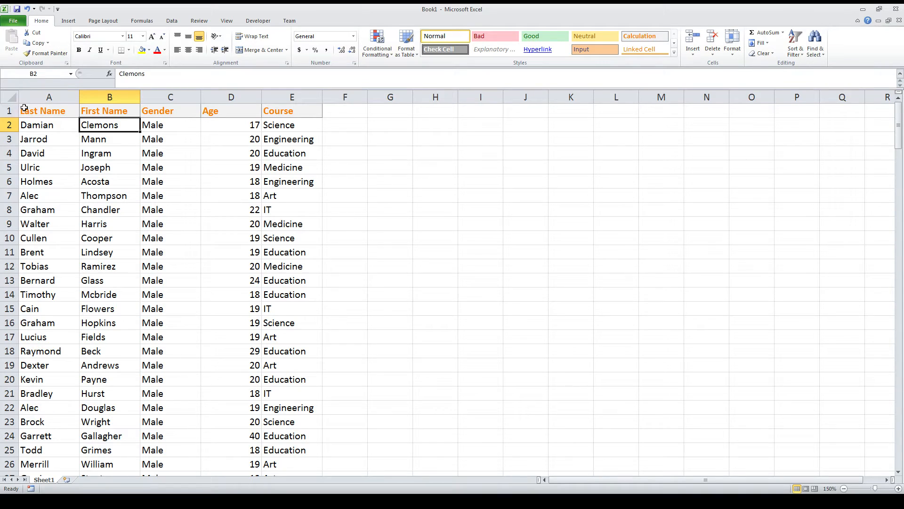
# Turn on filtering for the header cells A1:E1, from Last Name to Course
pyautogui.moveTo(26, 109); pyautogui.dragTo(64, 109)
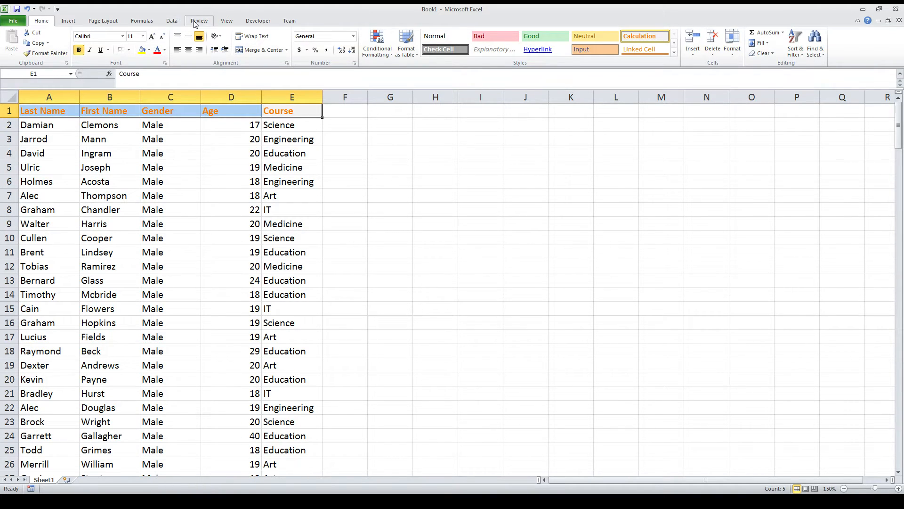
pyautogui.click(178, 23)
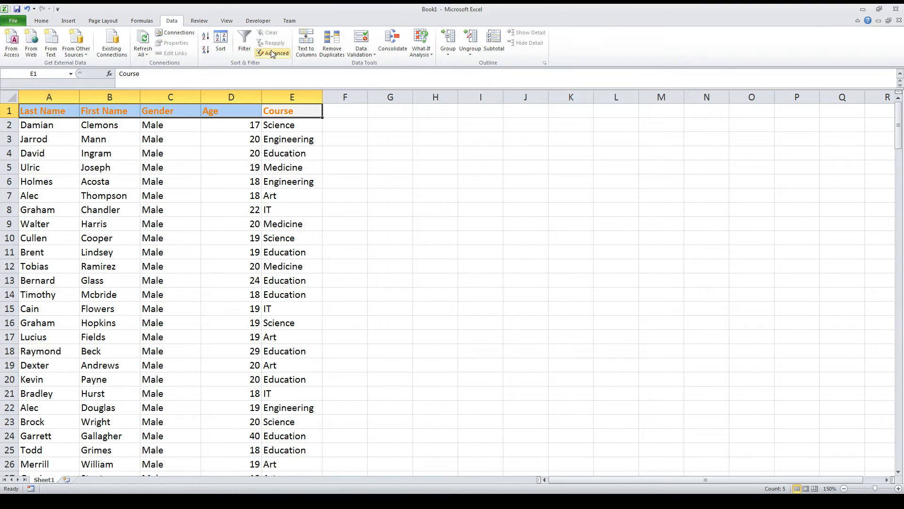
pyautogui.click(247, 44)
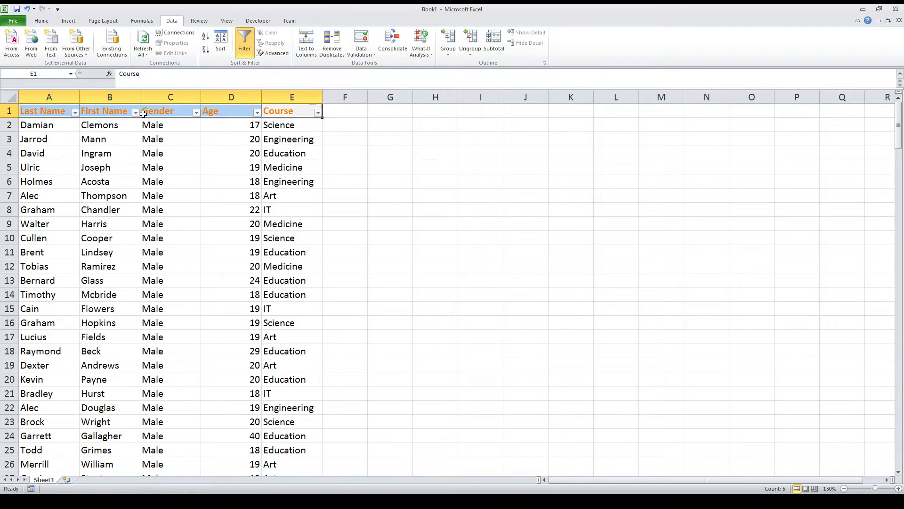
pyautogui.click(120, 127)
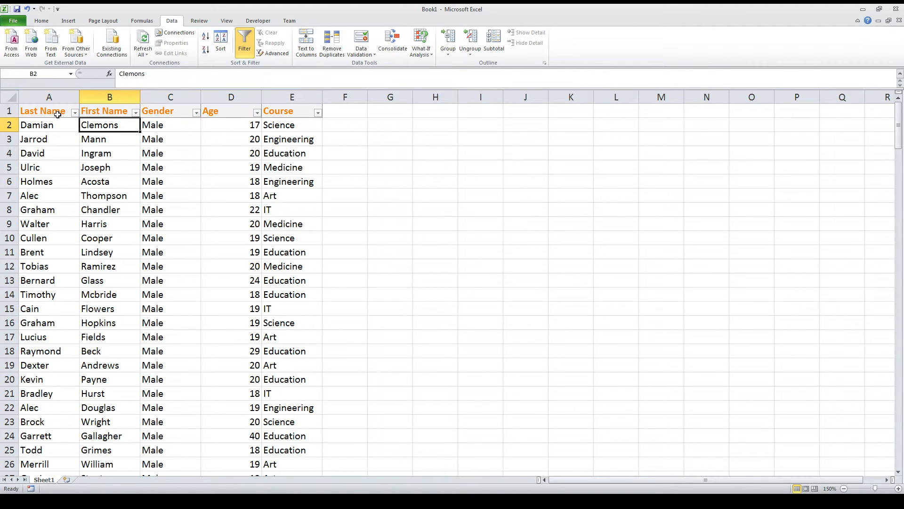
# Filter the Gender column to show only Male and look over the filtered rows
pyautogui.click(196, 113)
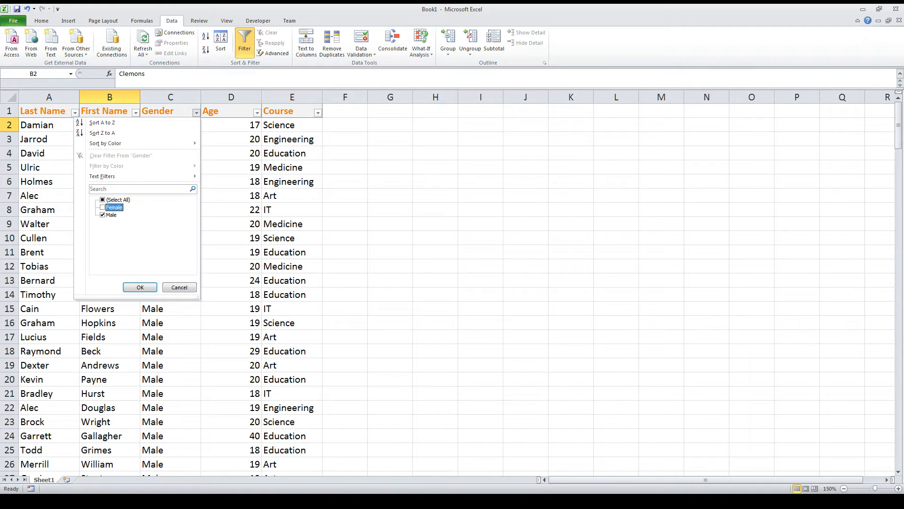
pyautogui.click(113, 207)
pyautogui.click(140, 287)
pyautogui.scroll(-5, 208, 245)
pyautogui.scroll(5, 198, 212)
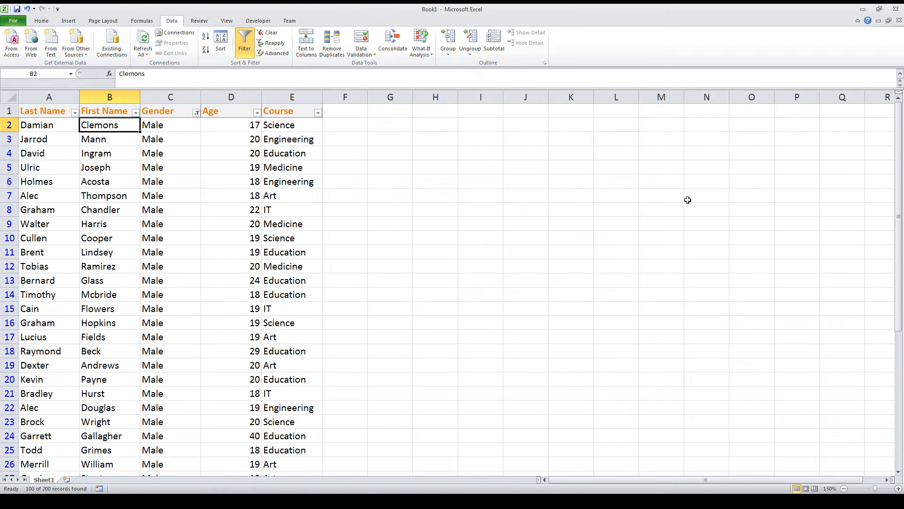
pyautogui.moveTo(900, 118); pyautogui.dragTo(899, 156)
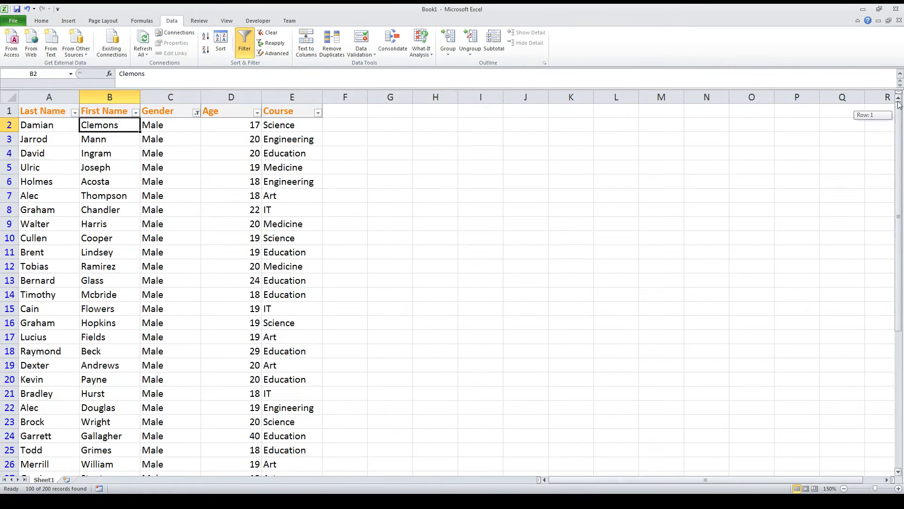
# Reselect all values in the Gender filter so both Female and Male rows are shown
pyautogui.click(196, 113)
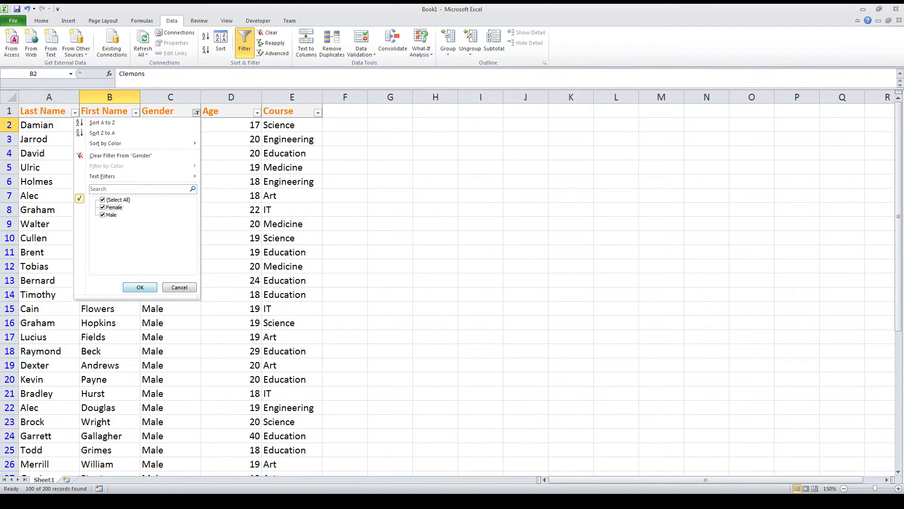
pyautogui.click(140, 286)
pyautogui.scroll(-20, 405, 231)
pyautogui.scroll(-16, 715, 214)
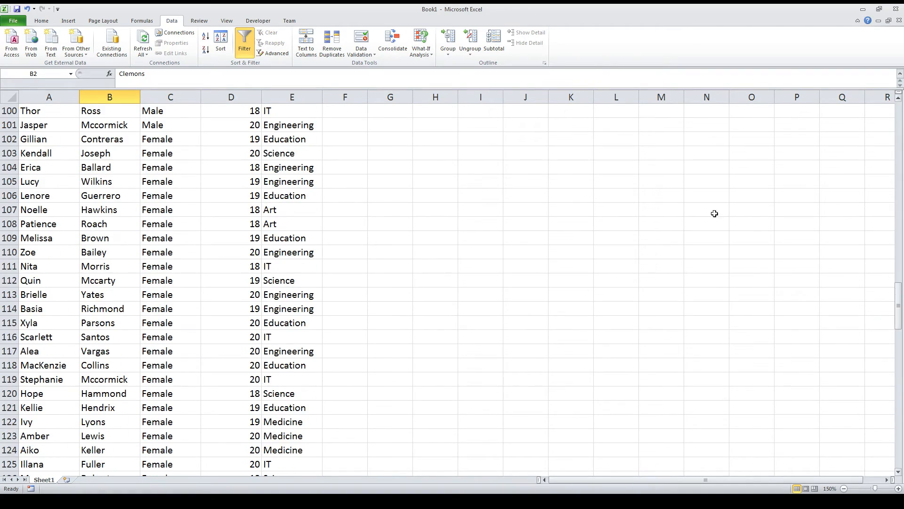
pyautogui.scroll(20, 355, 210)
pyautogui.scroll(20, 355, 211)
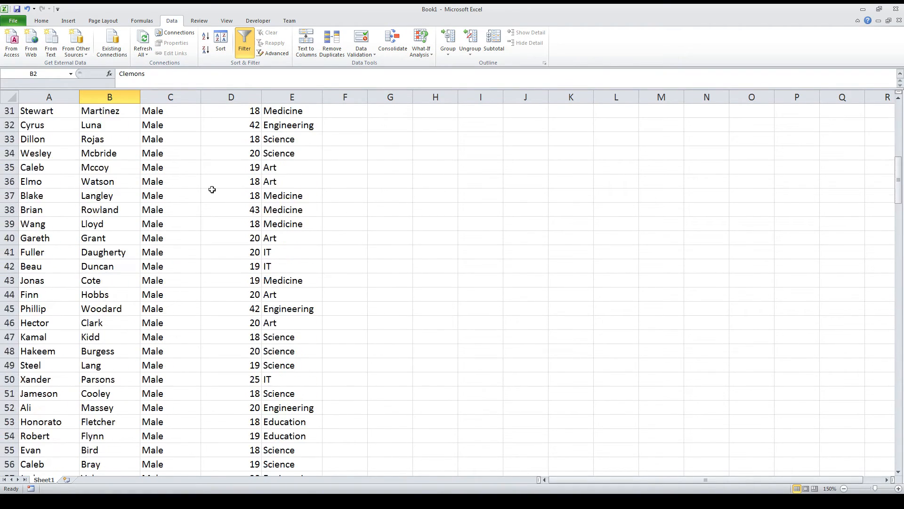
# Filter the Age column to keep only 17, 18, 19, 20 and 22, and look over the filtered rows
pyautogui.click(256, 113)
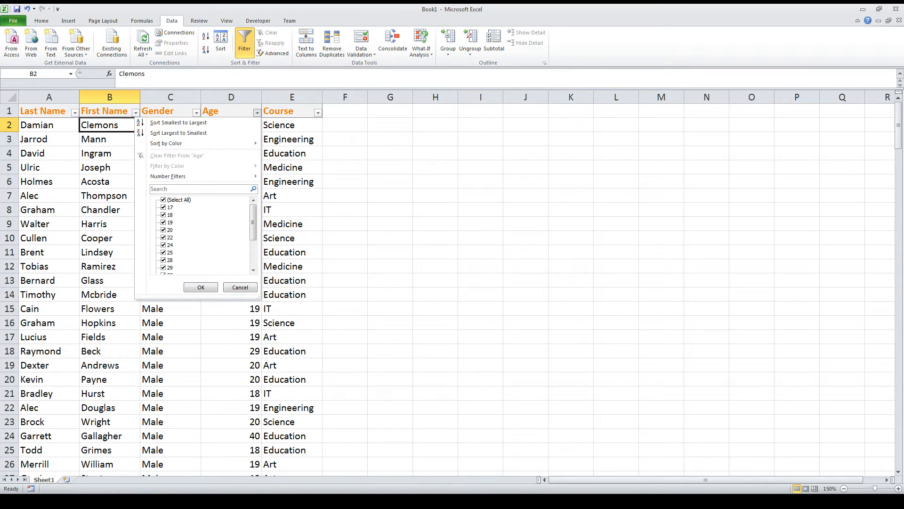
pyautogui.click(163, 245)
pyautogui.click(163, 253)
pyautogui.click(163, 260)
pyautogui.click(163, 268)
pyautogui.scroll(-1, 163, 267)
pyautogui.click(163, 253)
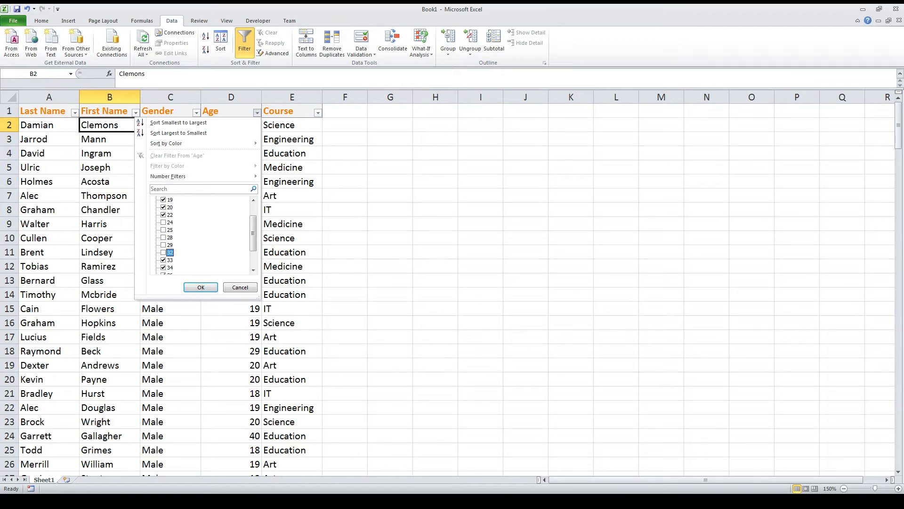
pyautogui.click(163, 260)
pyautogui.click(163, 267)
pyautogui.scroll(-2, 163, 267)
pyautogui.click(163, 245)
pyautogui.click(163, 253)
pyautogui.click(163, 259)
pyautogui.click(163, 267)
pyautogui.click(200, 287)
pyautogui.click(332, 266)
pyautogui.scroll(-6, 319, 281)
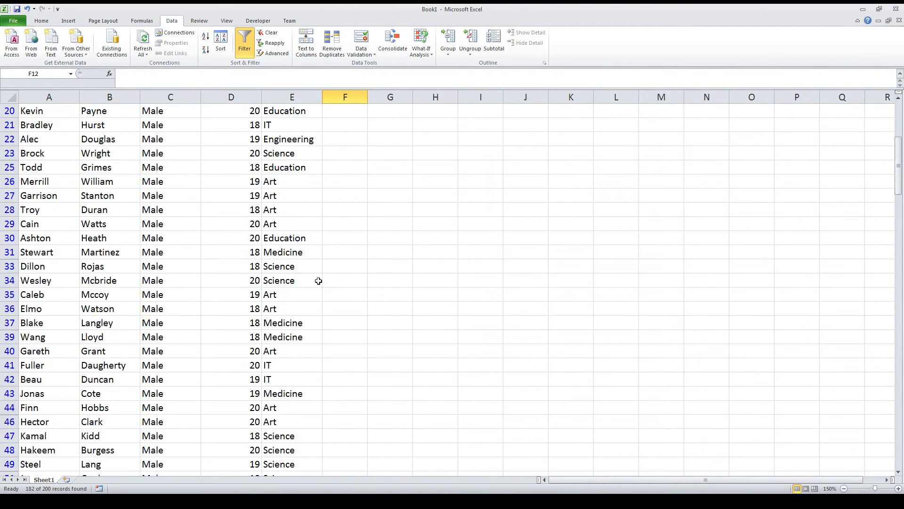
pyautogui.scroll(-20, 318, 281)
pyautogui.scroll(10, 324, 273)
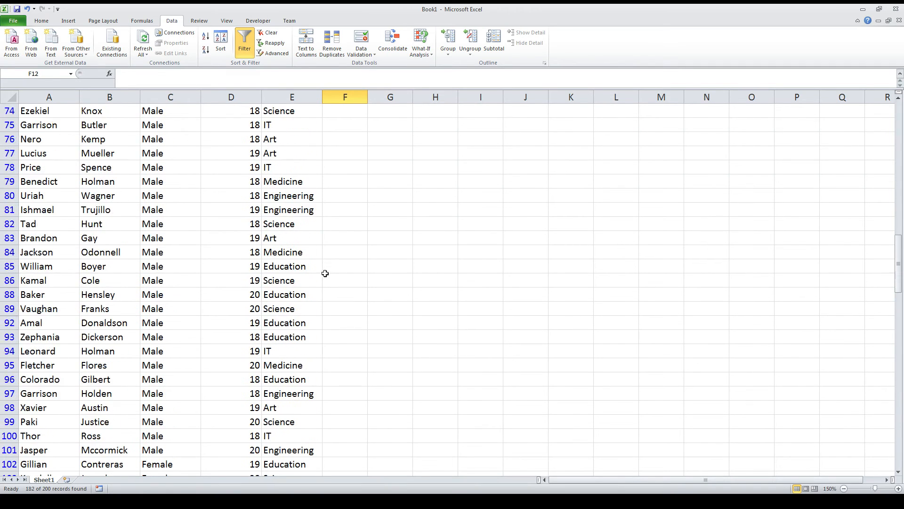
pyautogui.scroll(20, 325, 274)
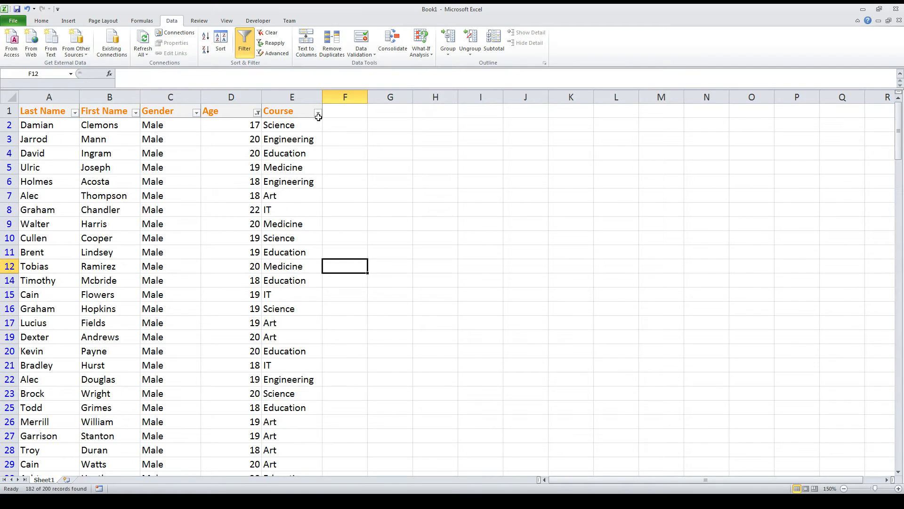
# Filter the Course column to exclude Art, Education and Medicine, keeping Engineering, IT and Science, and look over the filtered rows
pyautogui.click(319, 113)
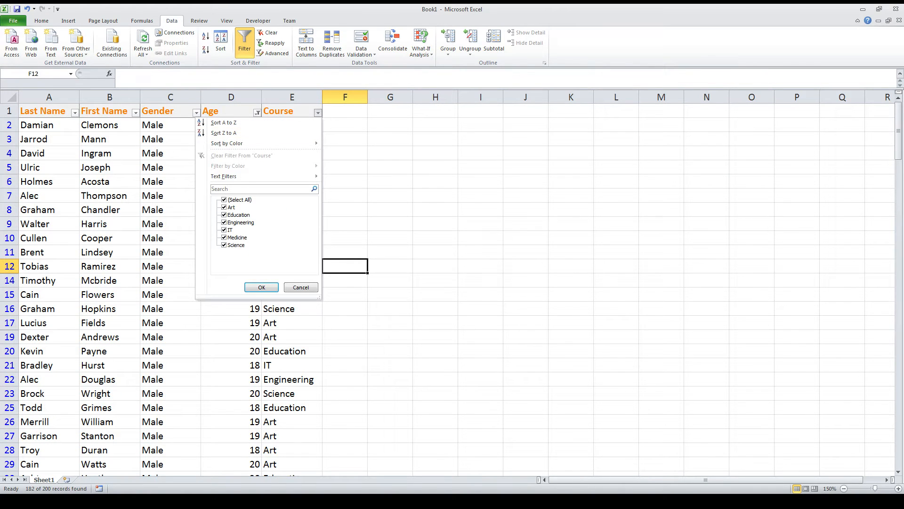
pyautogui.click(224, 207)
pyautogui.click(224, 215)
pyautogui.click(225, 237)
pyautogui.click(261, 288)
pyautogui.click(415, 277)
pyautogui.scroll(-6, 263, 242)
pyautogui.scroll(-16, 263, 243)
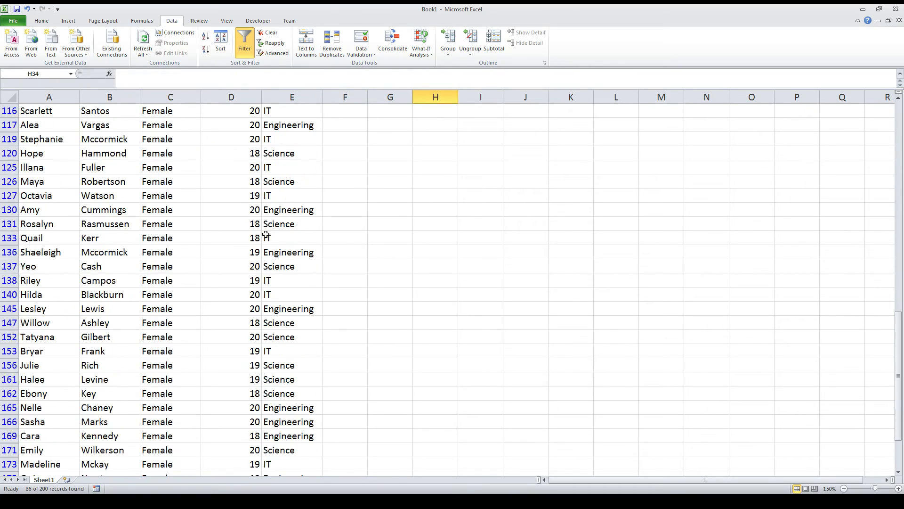
pyautogui.scroll(7, 265, 238)
pyautogui.scroll(-6, 264, 236)
pyautogui.scroll(20, 267, 235)
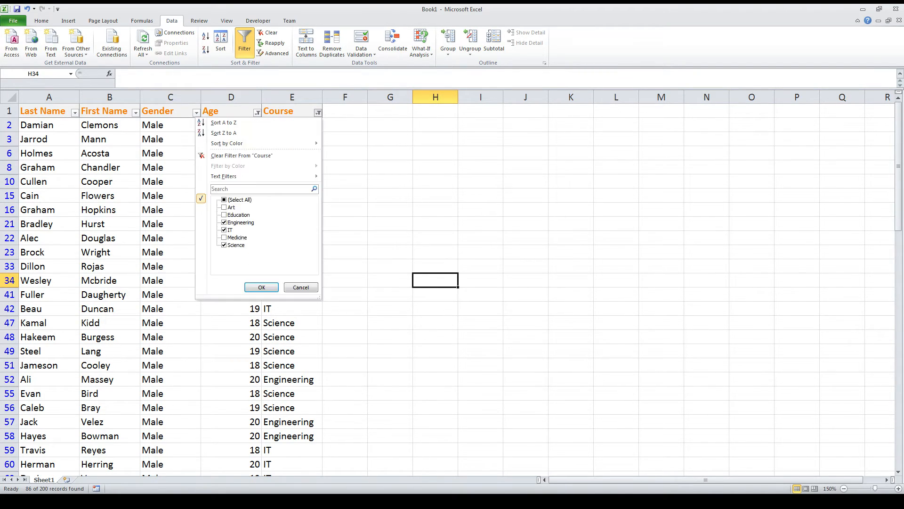
# Reselect all values in the Course filter and the Age filter to show every student
pyautogui.click(319, 112)
pyautogui.click(224, 200)
pyautogui.click(262, 287)
pyautogui.click(257, 112)
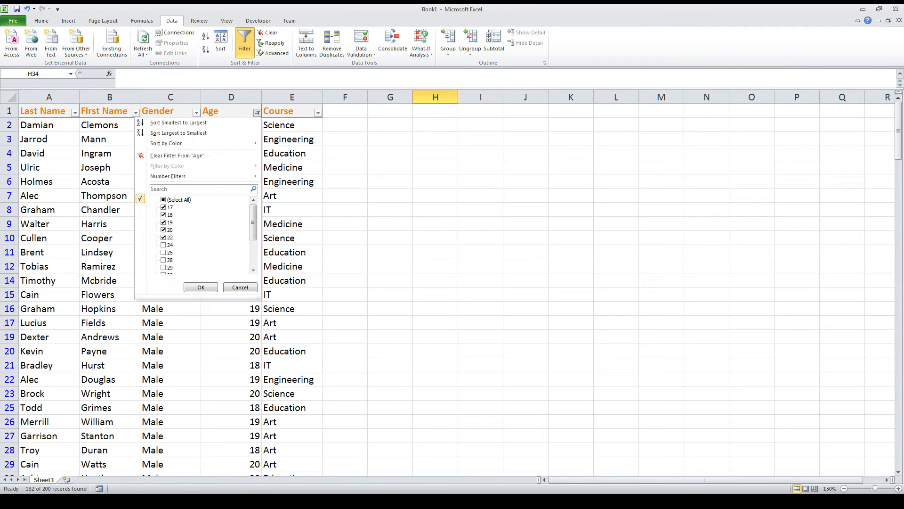
pyautogui.click(163, 200)
pyautogui.click(201, 287)
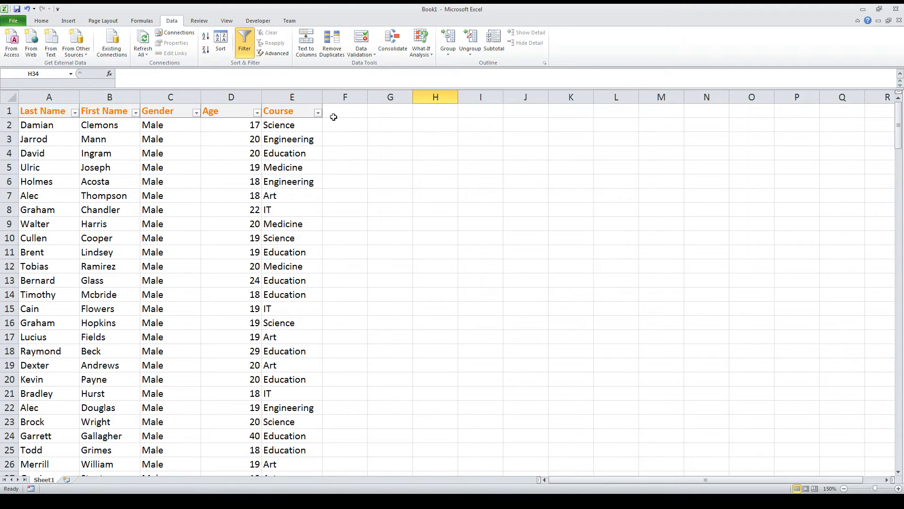
pyautogui.click(333, 117)
# Apply a custom text filter to the Course column for rows that contain Art or contain IT
pyautogui.click(318, 112)
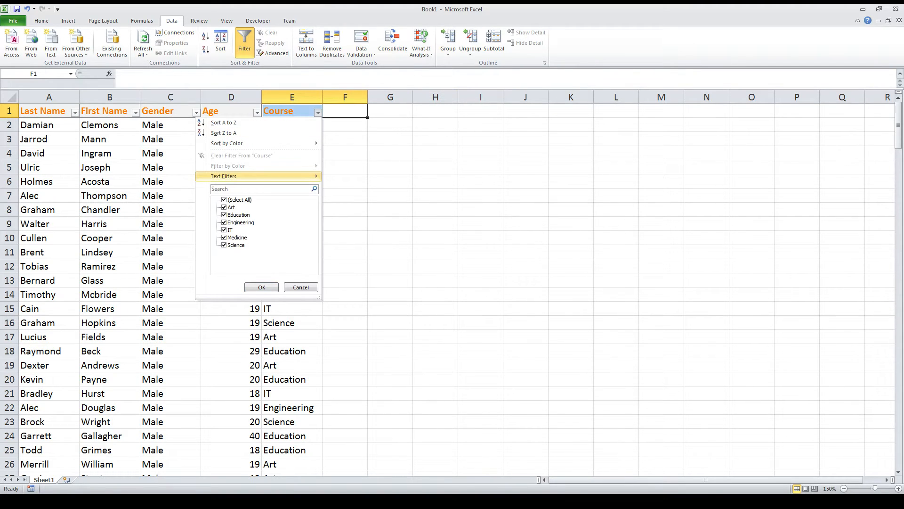
pyautogui.moveTo(264, 176)
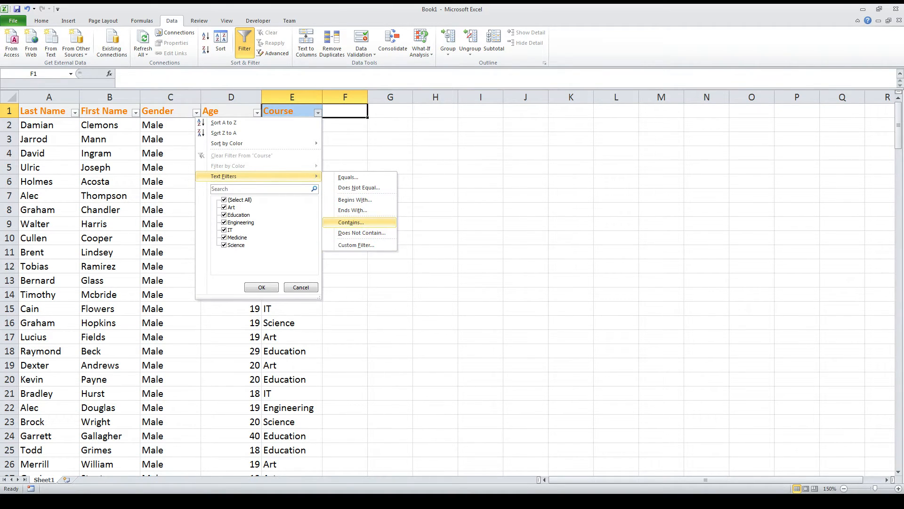
pyautogui.click(351, 222)
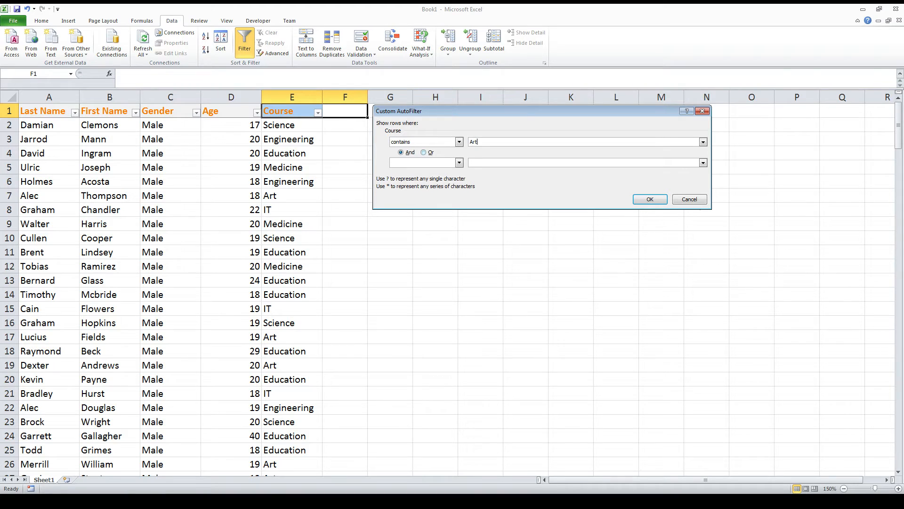
pyautogui.click(460, 162)
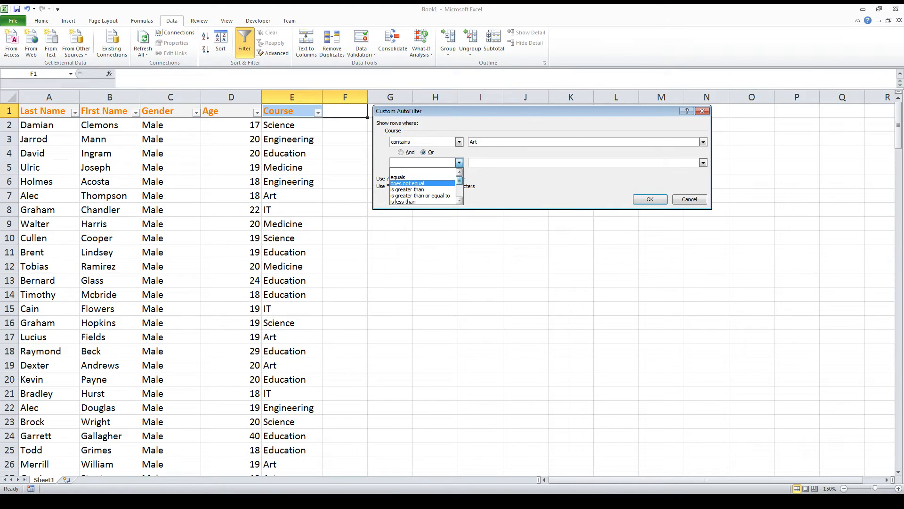
pyautogui.moveTo(460, 179); pyautogui.dragTo(460, 193)
pyautogui.click(405, 196)
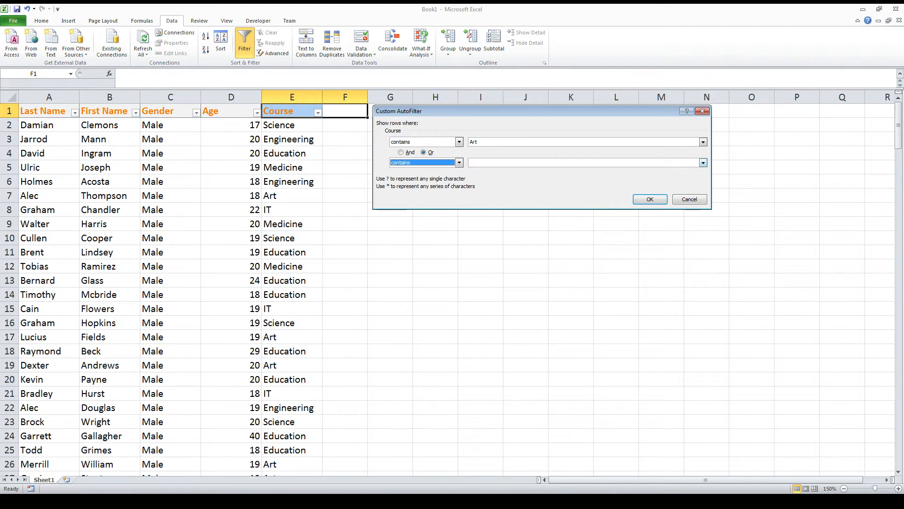
pyautogui.click(490, 163)
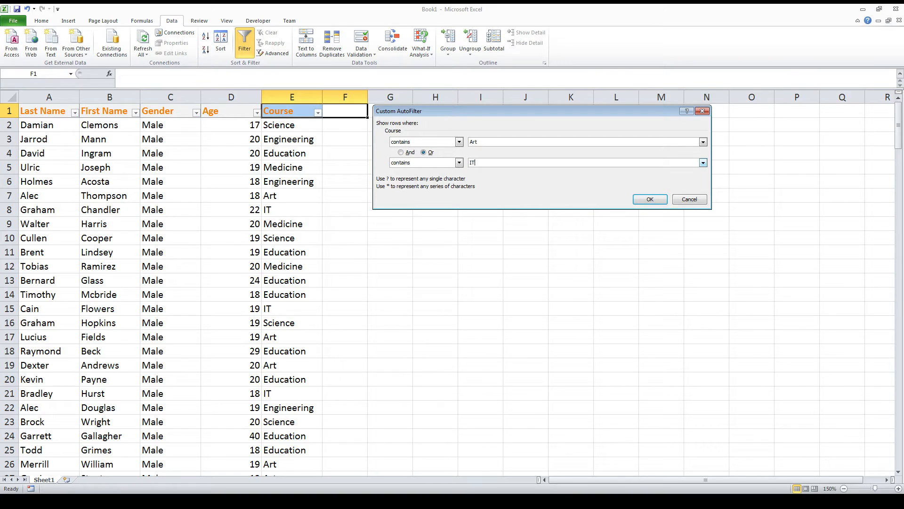
pyautogui.click(650, 200)
pyautogui.click(283, 181)
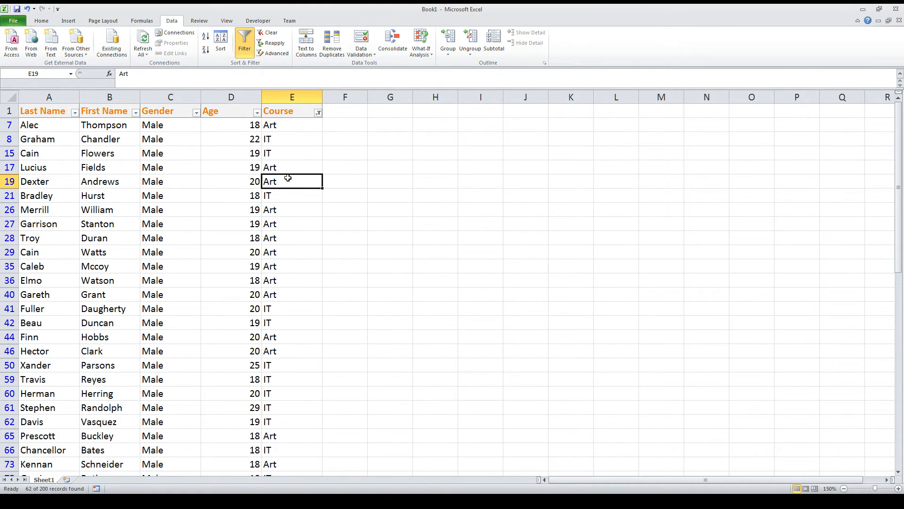
# Review the Course column's custom filter criteria and look over the filtered rows
pyautogui.click(318, 113)
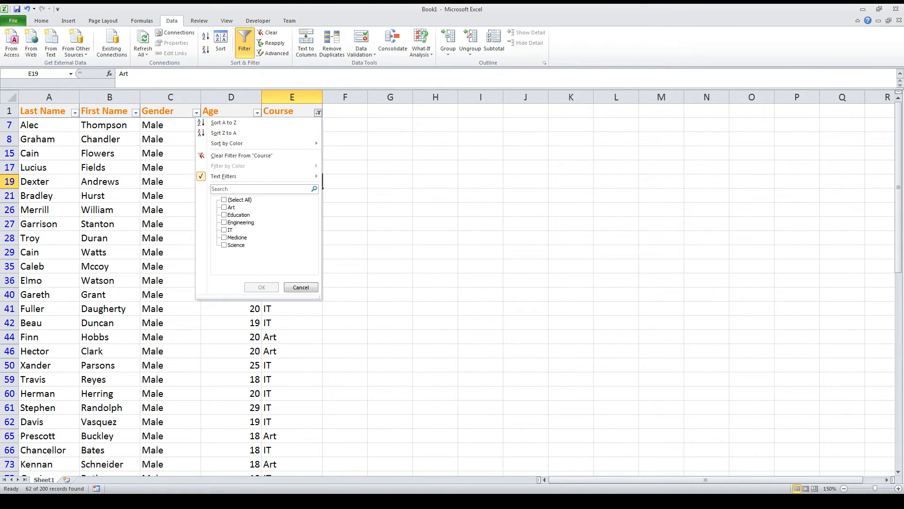
pyautogui.moveTo(316, 177)
pyautogui.click(356, 245)
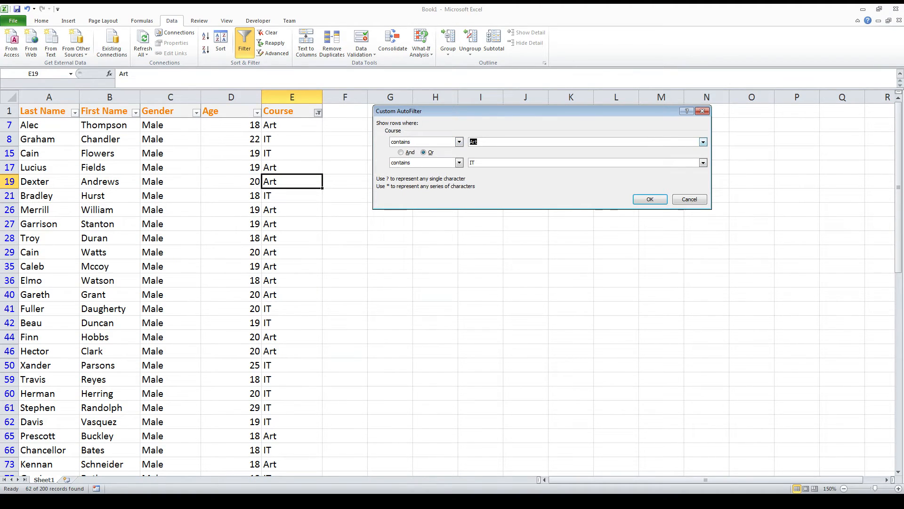
pyautogui.click(650, 199)
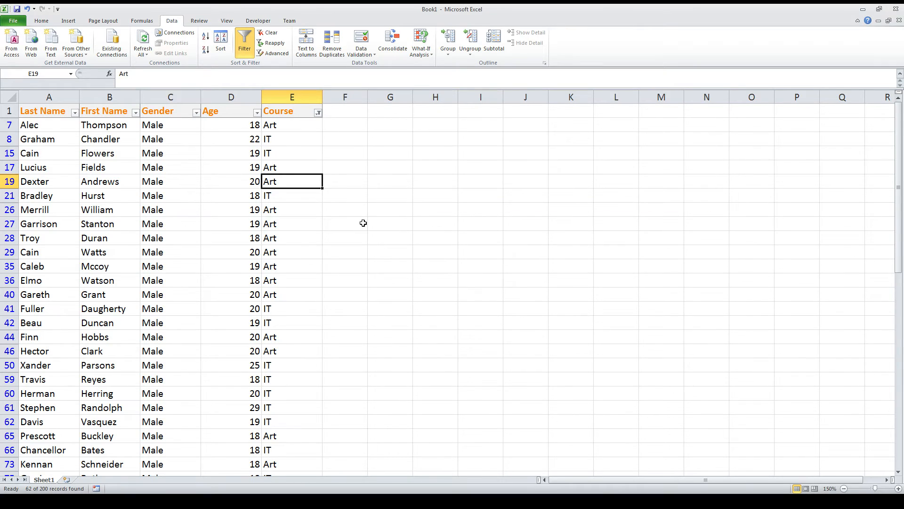
pyautogui.click(363, 222)
pyautogui.scroll(-10, 344, 220)
pyautogui.scroll(-5, 292, 186)
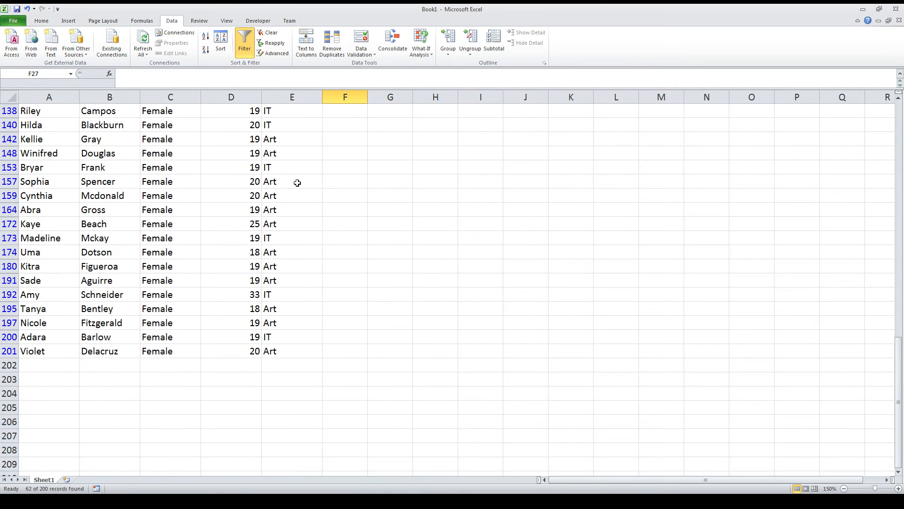
# Reselect all values in the Course filter to clear the custom criteria, and look over the full student table
pyautogui.scroll(15, 297, 183)
pyautogui.click(318, 112)
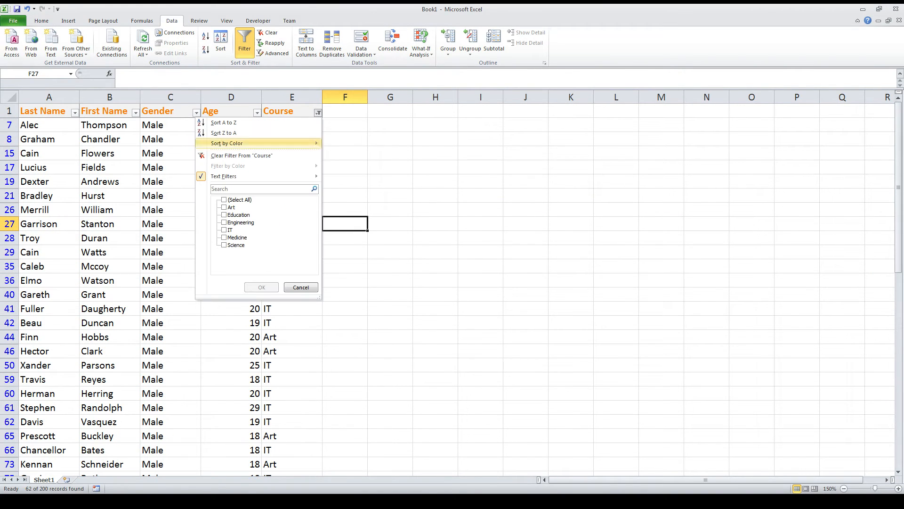
pyautogui.click(224, 200)
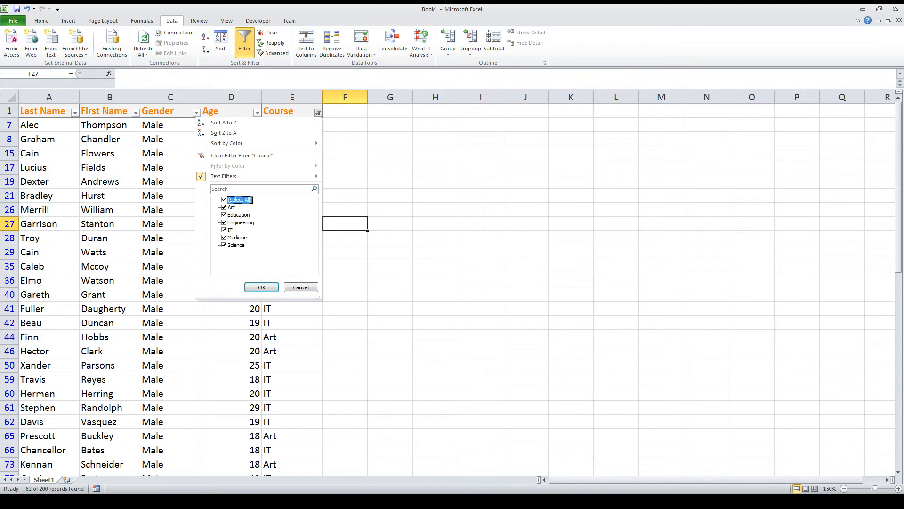
pyautogui.click(262, 287)
pyautogui.click(123, 229)
pyautogui.scroll(-17, 124, 170)
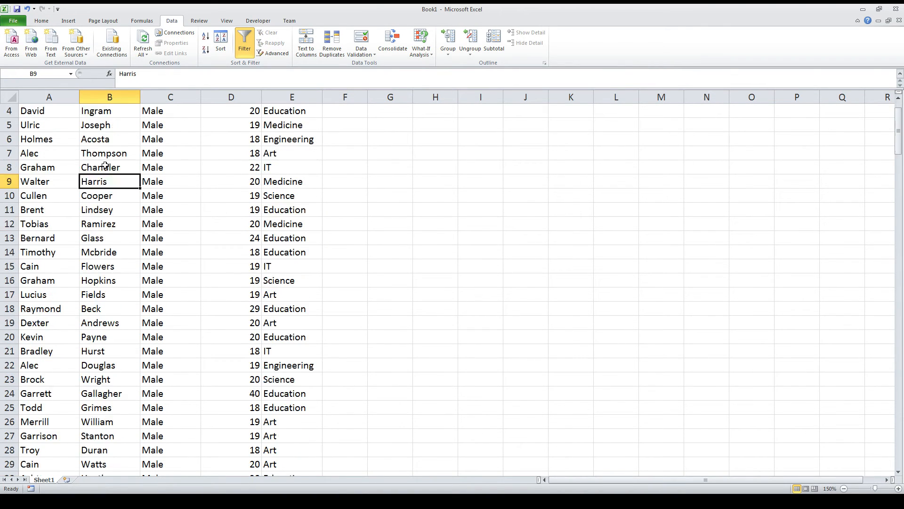
pyautogui.scroll(8, 124, 170)
pyautogui.scroll(9, 124, 170)
pyautogui.click(220, 143)
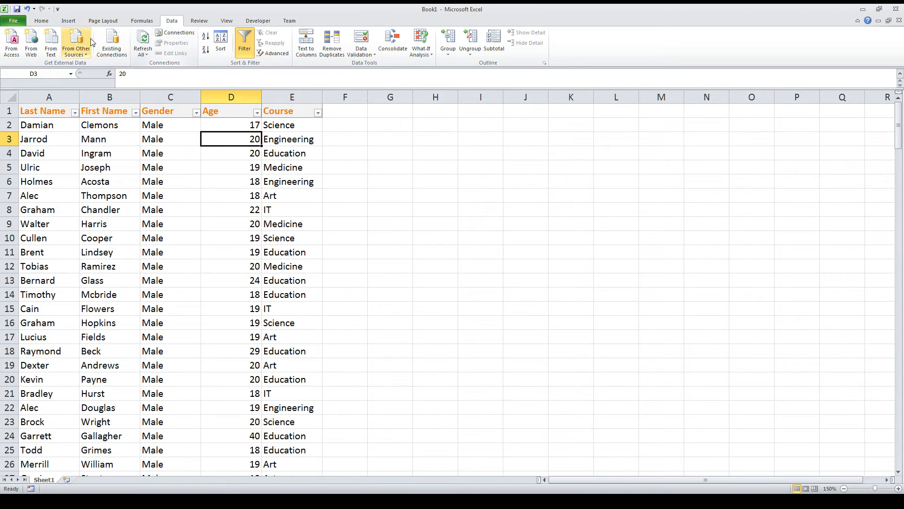
# Create a PivotTable on a new worksheet from the student data in Sheet1 columns A to E
pyautogui.click(148, 21)
pyautogui.click(199, 21)
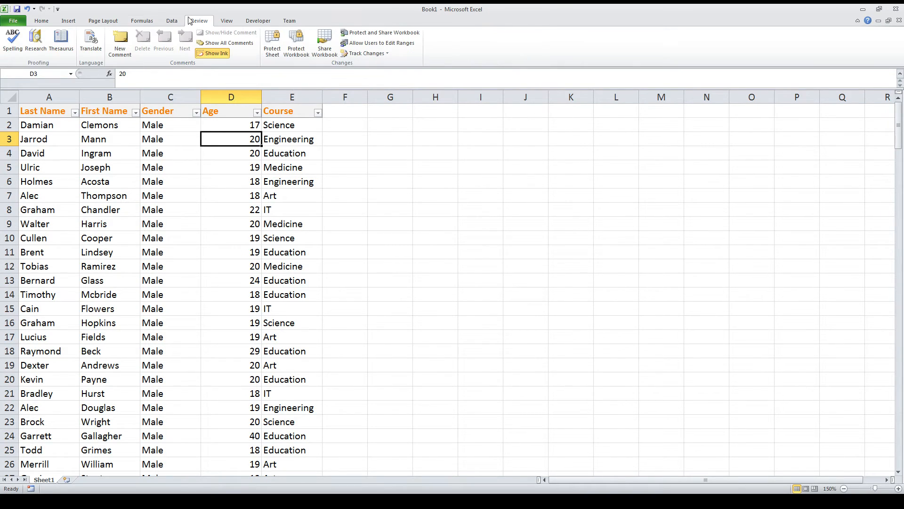
pyautogui.click(69, 19)
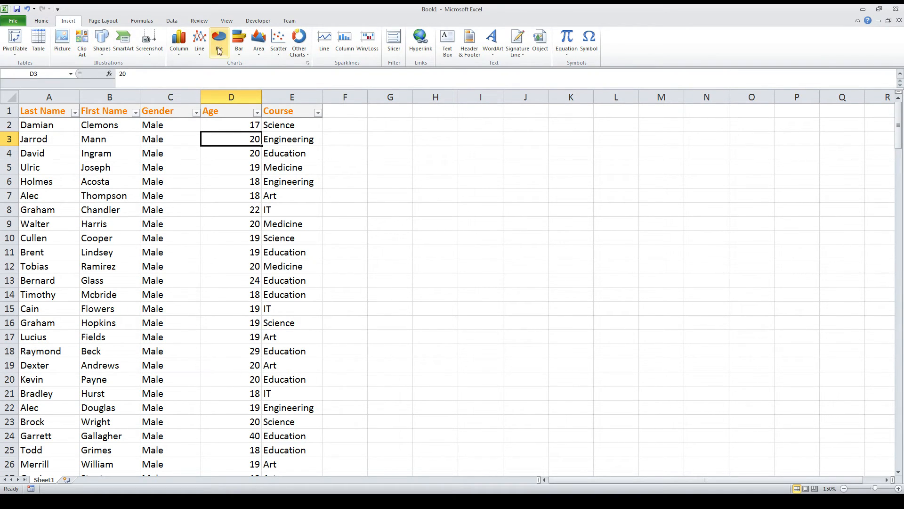
pyautogui.click(445, 158)
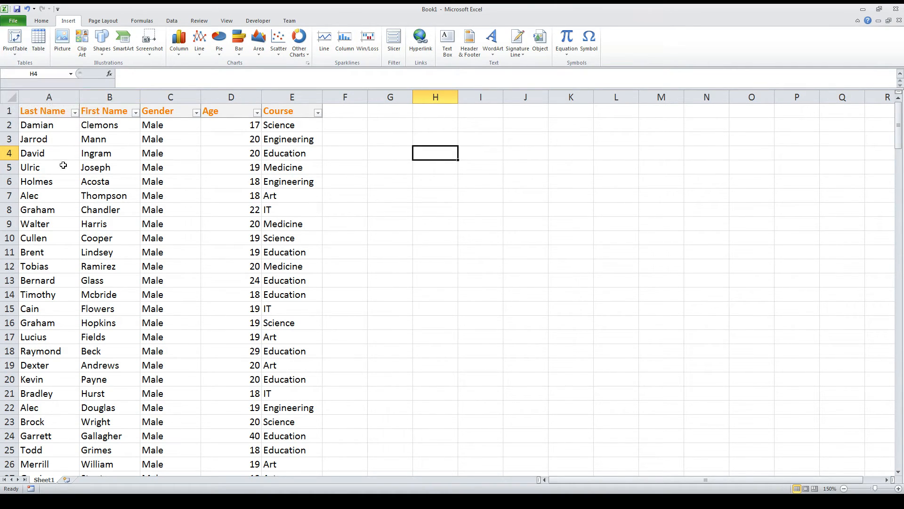
pyautogui.click(15, 39)
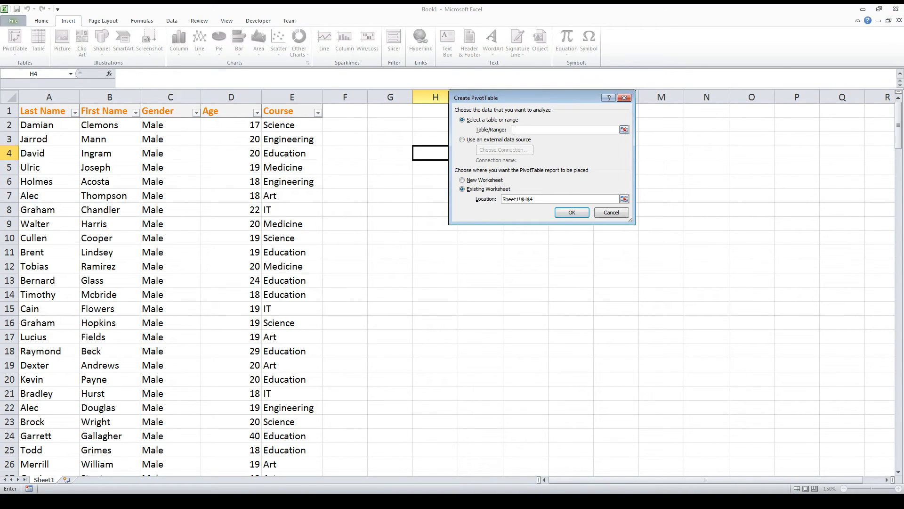
pyautogui.click(624, 130)
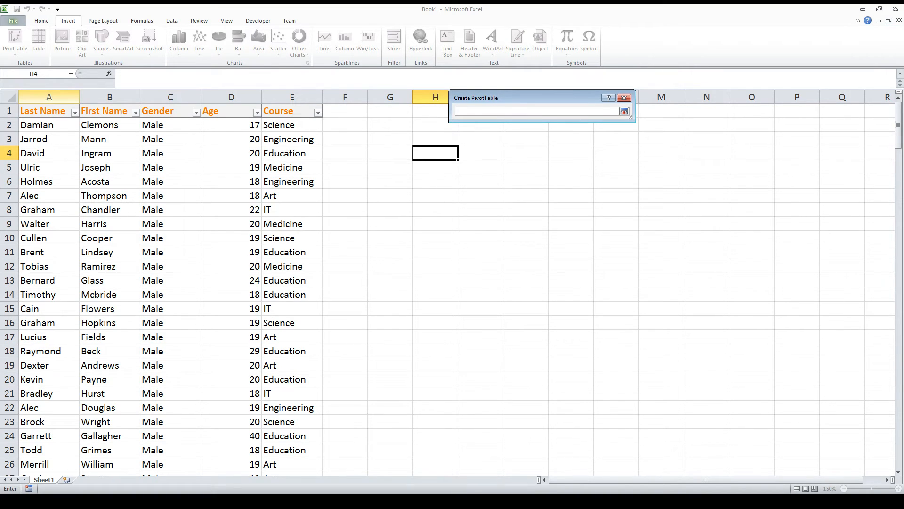
pyautogui.moveTo(49, 97); pyautogui.dragTo(278, 97)
pyautogui.click(624, 111)
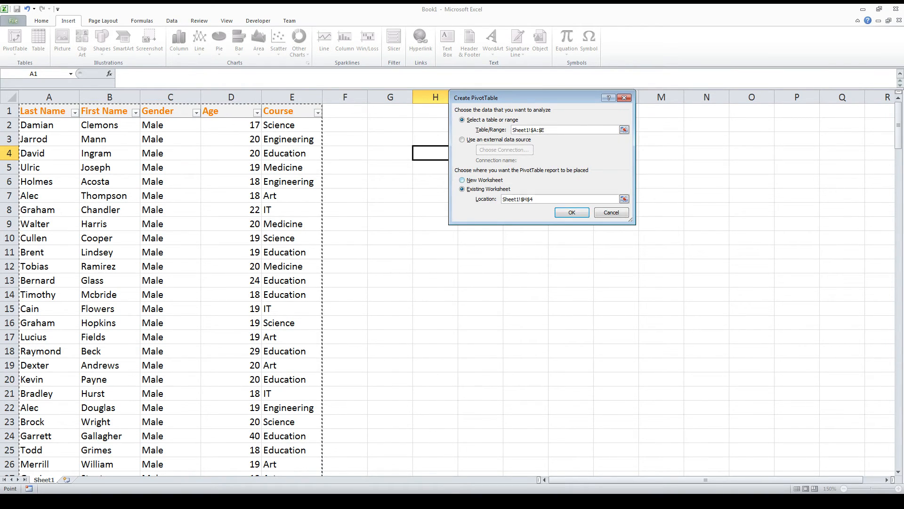
pyautogui.click(462, 180)
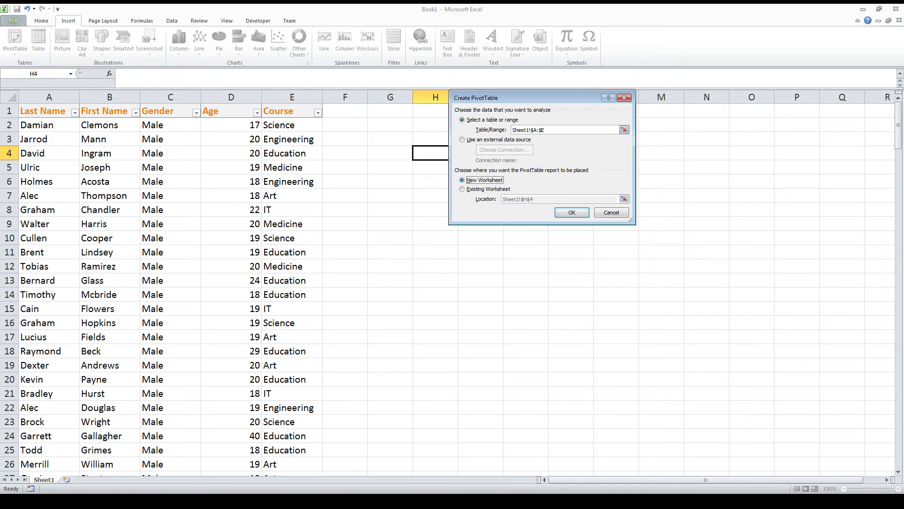
pyautogui.click(571, 212)
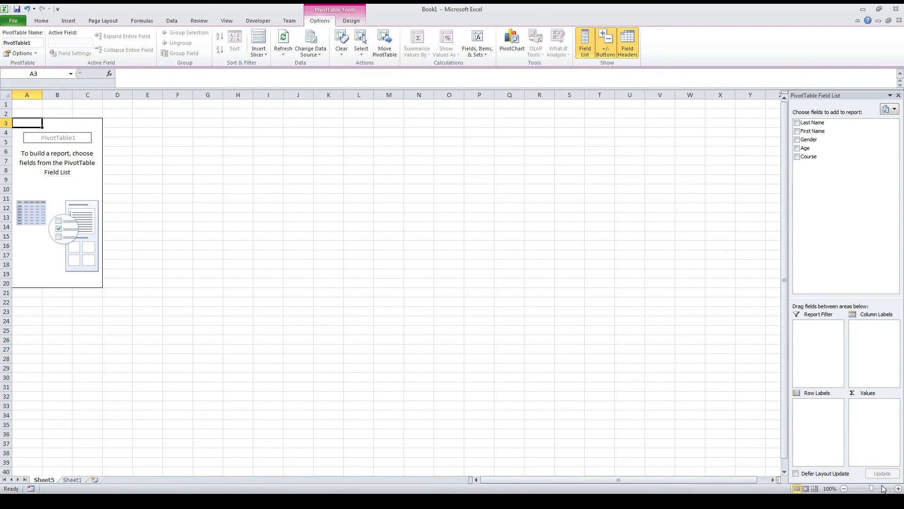
# Add Gender and Course to the PivotTable as row labels, with Course nested under Gender
pyautogui.click(898, 488)
pyautogui.click(898, 488)
pyautogui.click(899, 489)
pyautogui.click(898, 489)
pyautogui.click(899, 489)
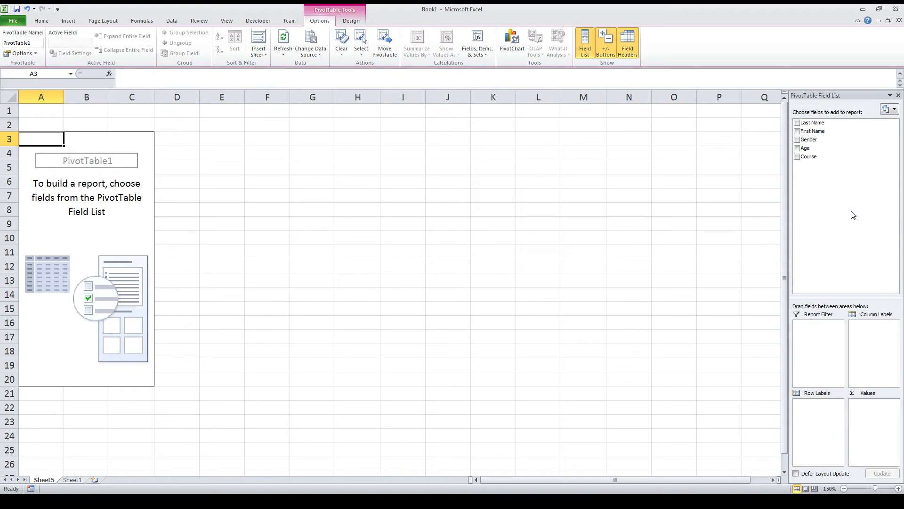
pyautogui.click(797, 140)
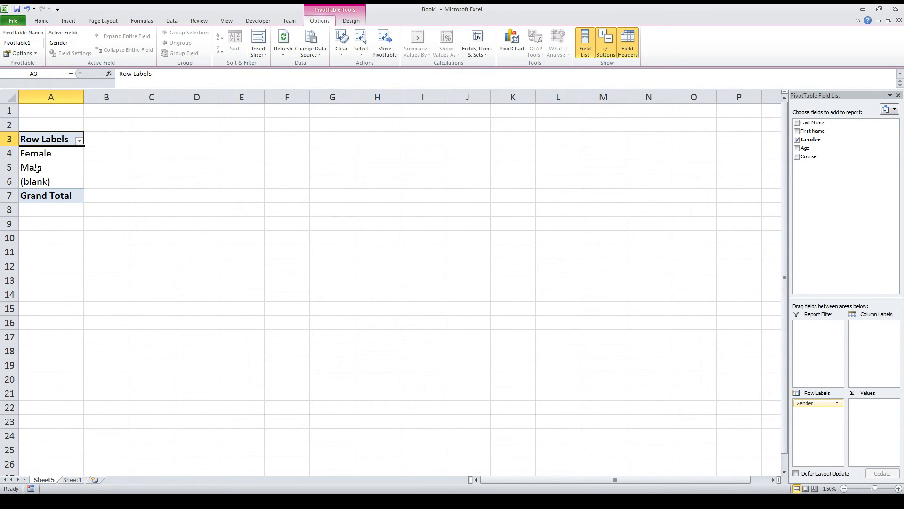
pyautogui.click(798, 157)
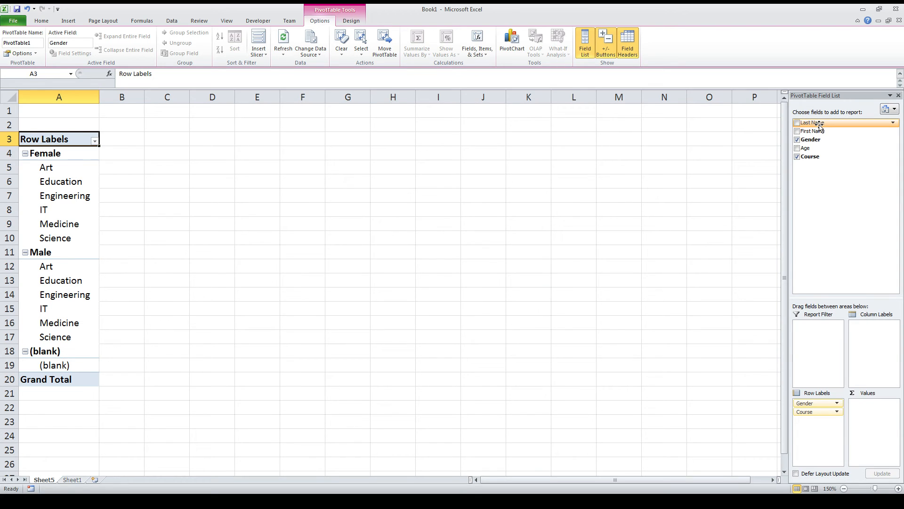
# Add a count of Last Name as the PivotTable's values and move Gender from row labels to column labels
pyautogui.moveTo(819, 126); pyautogui.dragTo(871, 406)
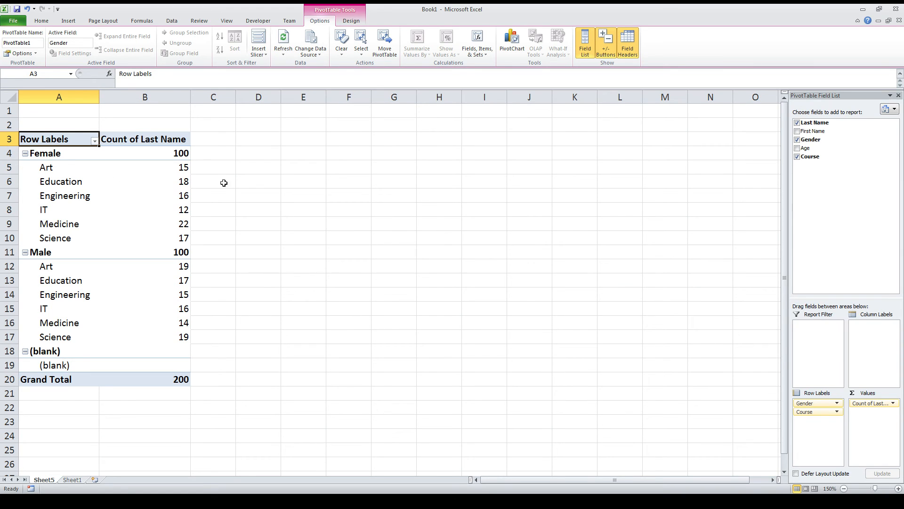
pyautogui.moveTo(118, 183)
pyautogui.moveTo(811, 405); pyautogui.dragTo(871, 342)
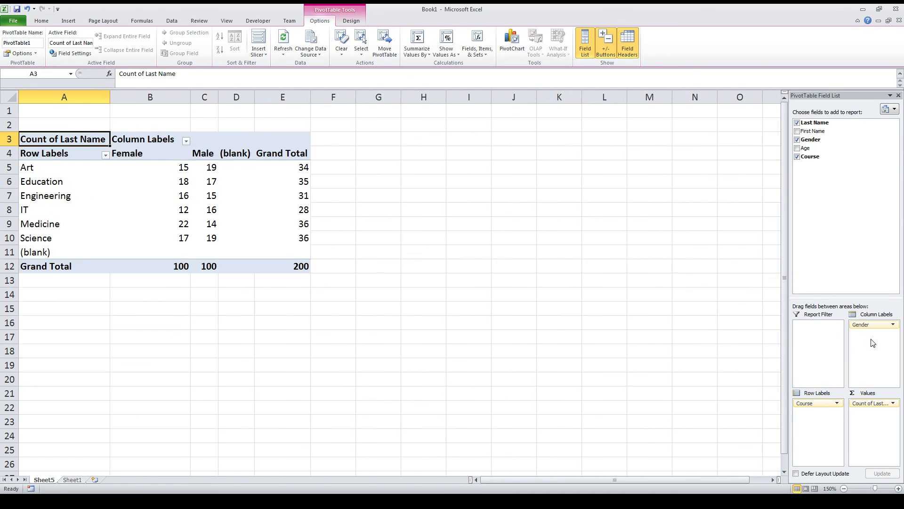